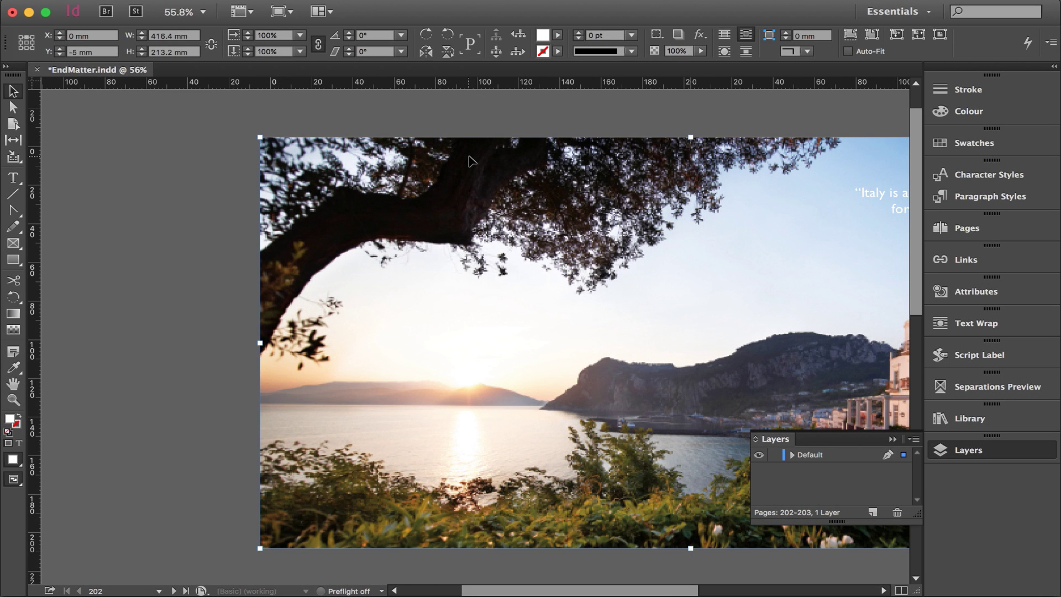
Save the front matter and run GreenLight, which flags overset text and trim objects short of bleed.
left_click(518, 195)
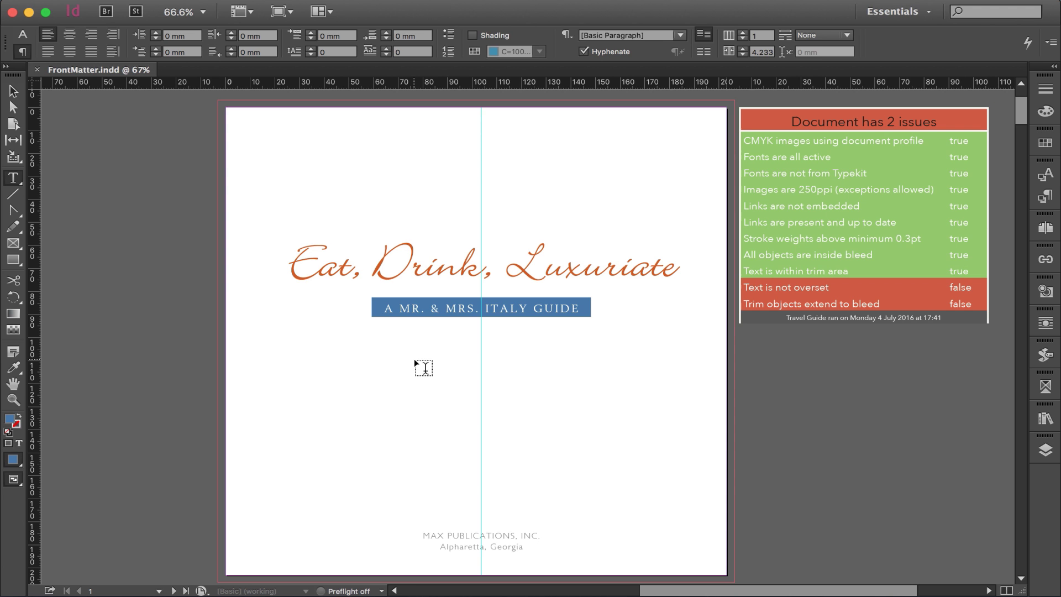
mouse_move(447, 572)
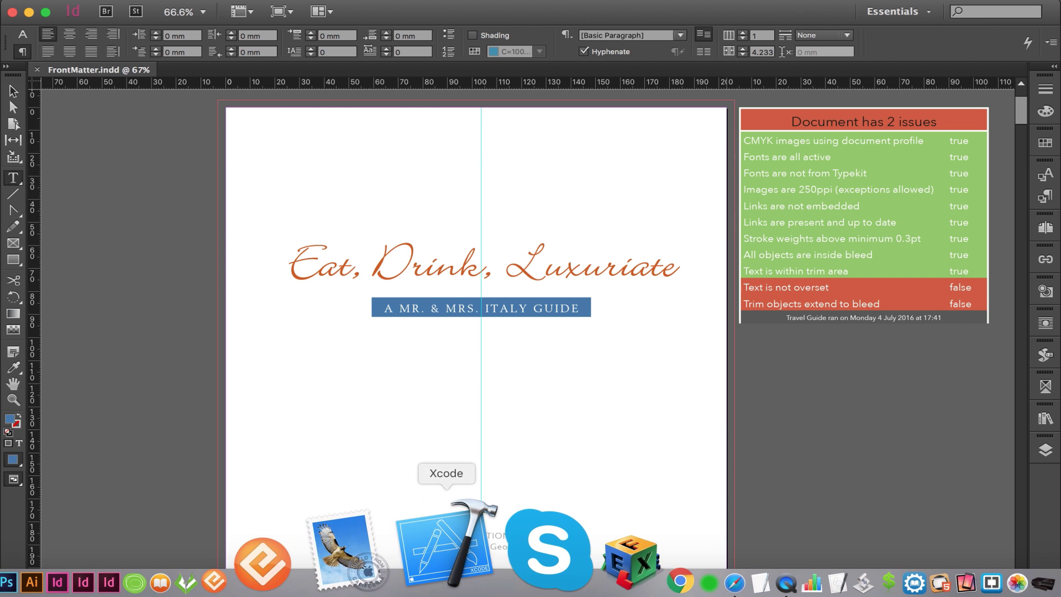
Launch GreenLight and jump to the overset text frame on the food-photo page.
left_click(554, 590)
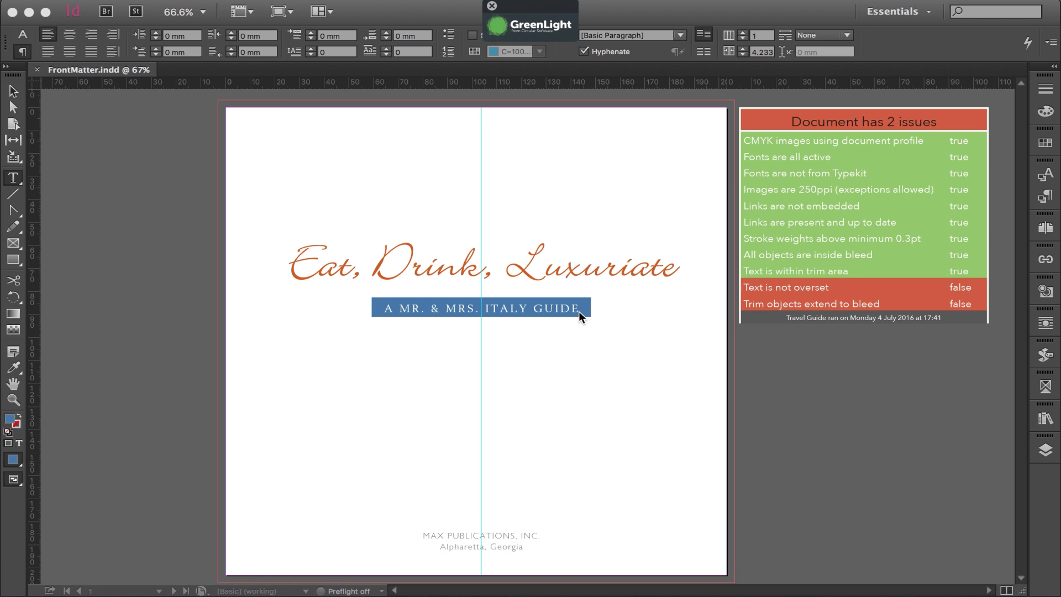
left_click(737, 287)
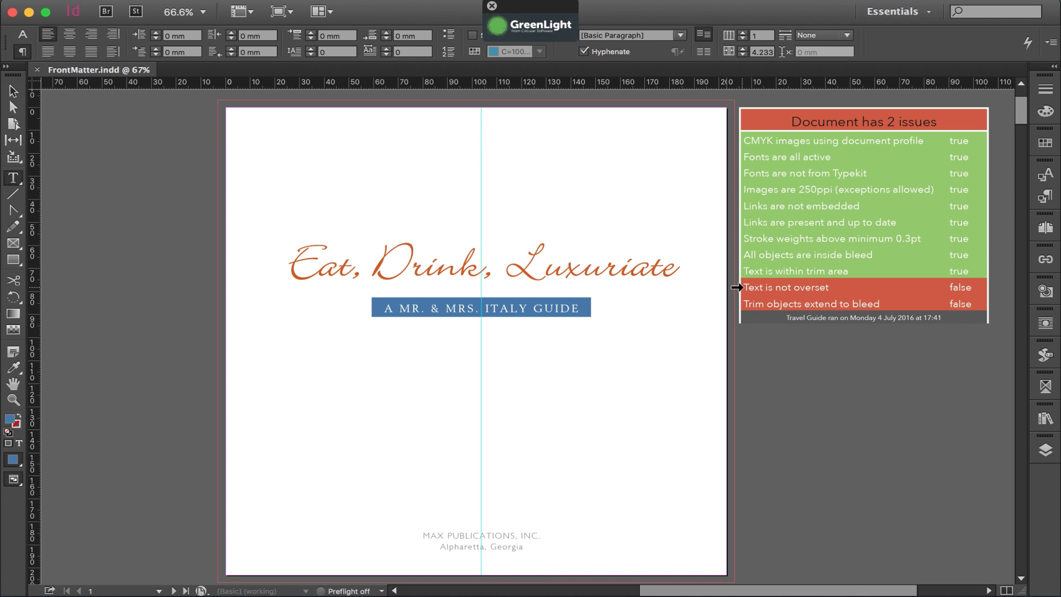
left_click(737, 287)
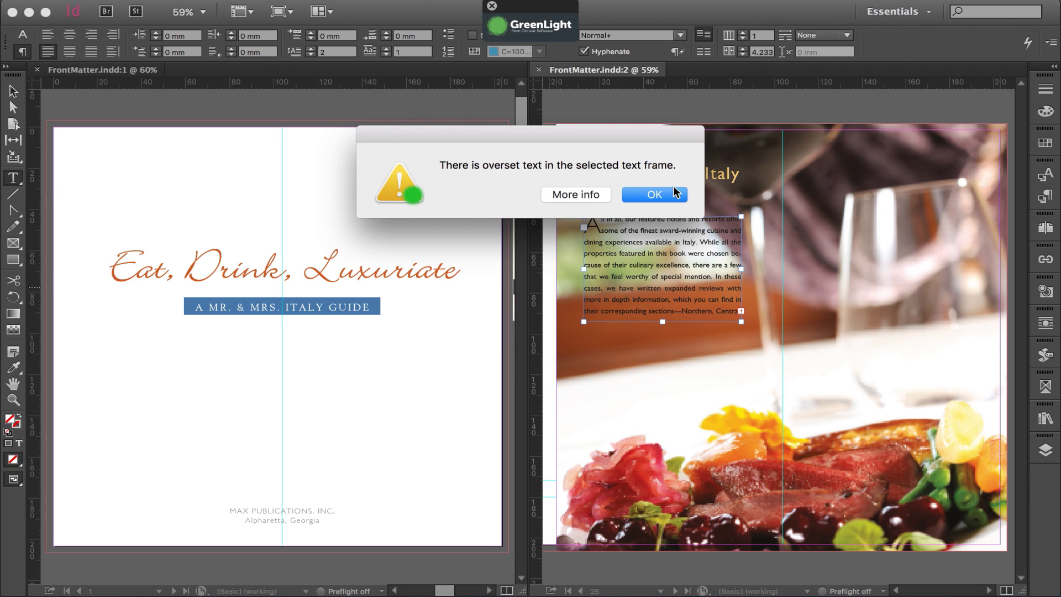
Lengthen the Dining Out in Italy text frame until its overset line shows, then close the extra window.
left_click(655, 195)
key("Escape")
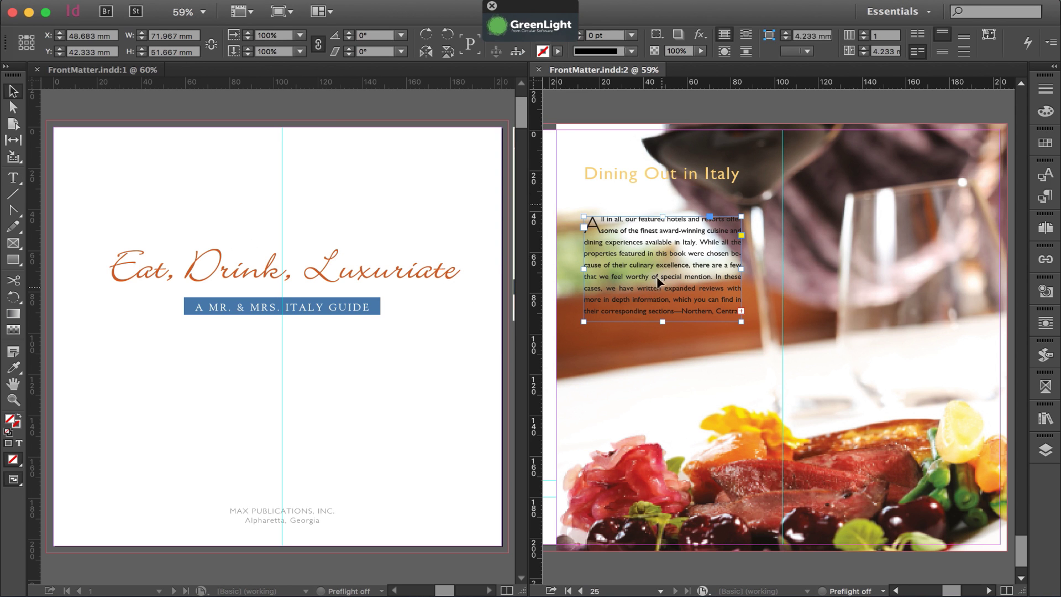
left_click_drag(662, 325, 662, 342)
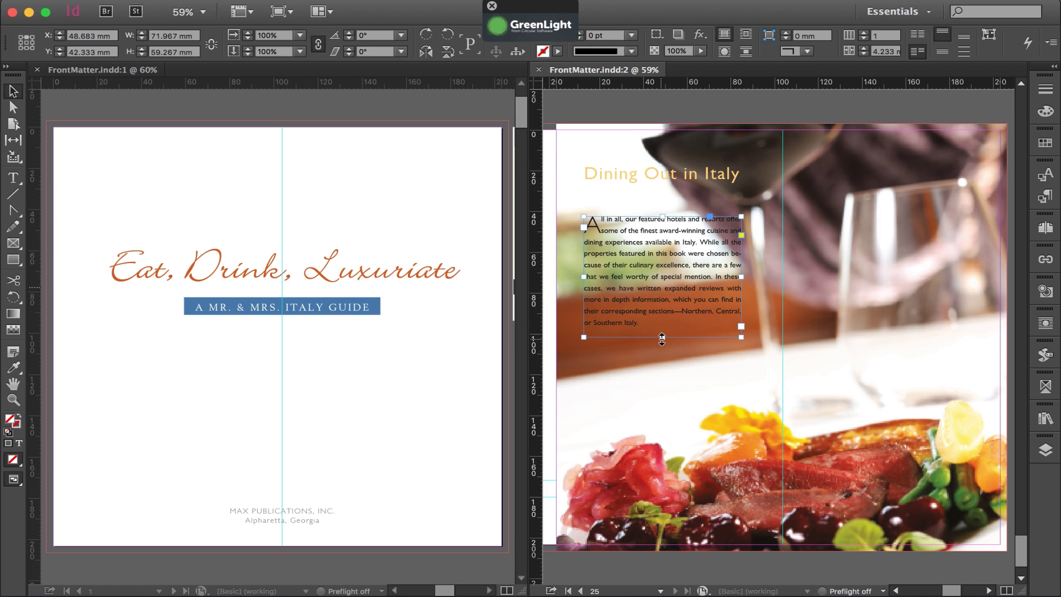
left_click(540, 74)
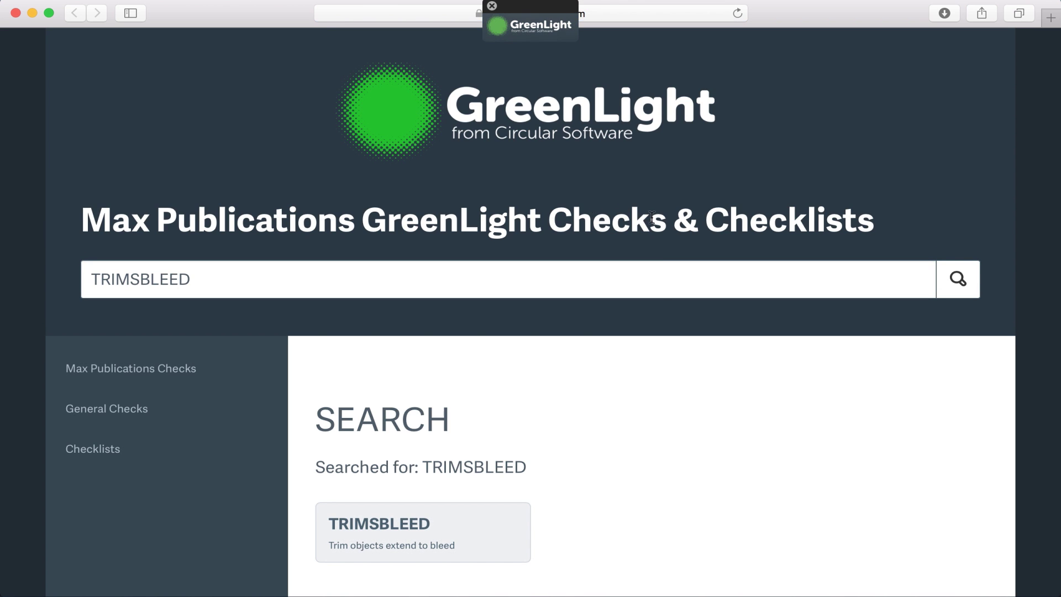
Open and read the TRIMSBLEED check's description on the GreenLight support site.
left_click(475, 507)
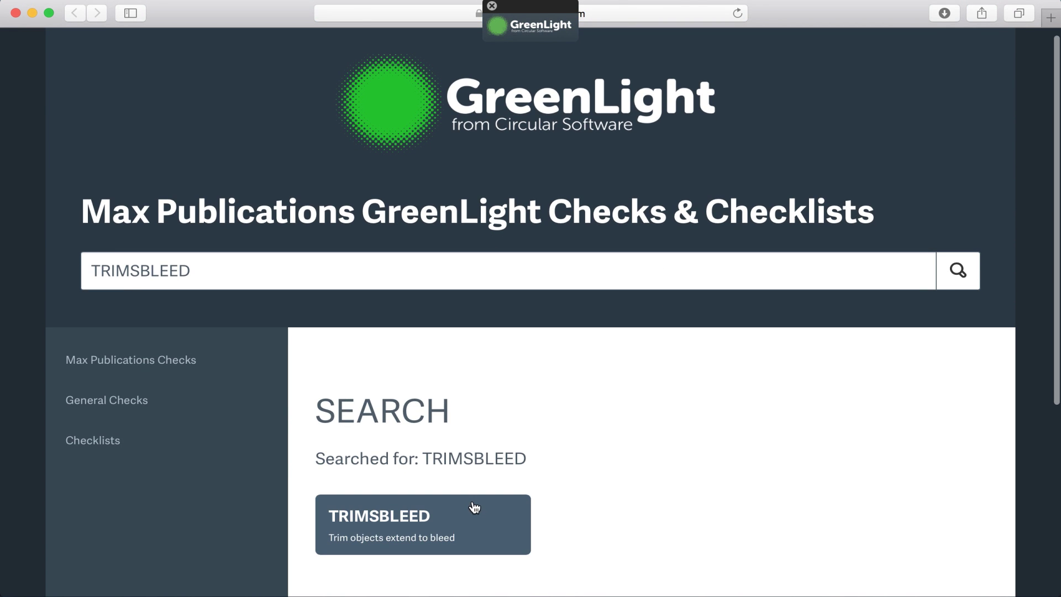
scroll(724, 503, "down", 5)
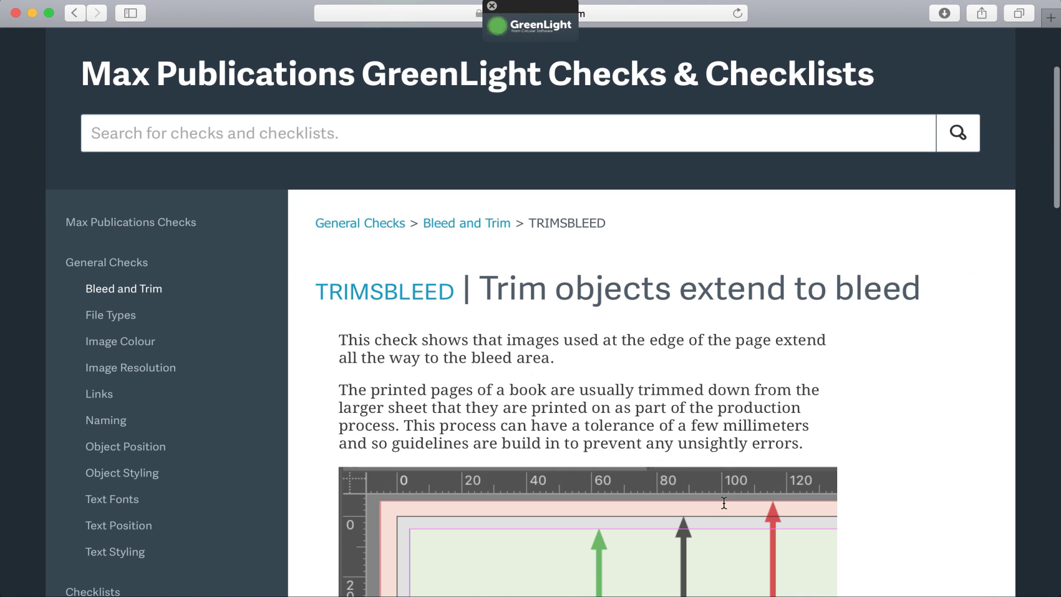
scroll(724, 508, "down", 2)
scroll(723, 508, "down", 2)
scroll(723, 508, "down", 1)
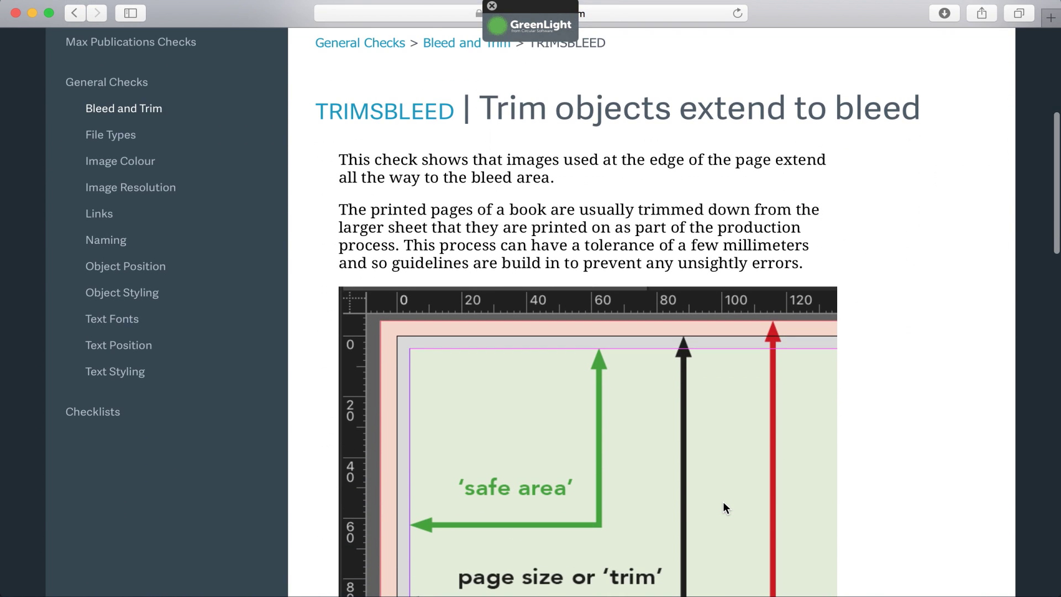
scroll(723, 501, "down", 4)
scroll(723, 502, "down", 9)
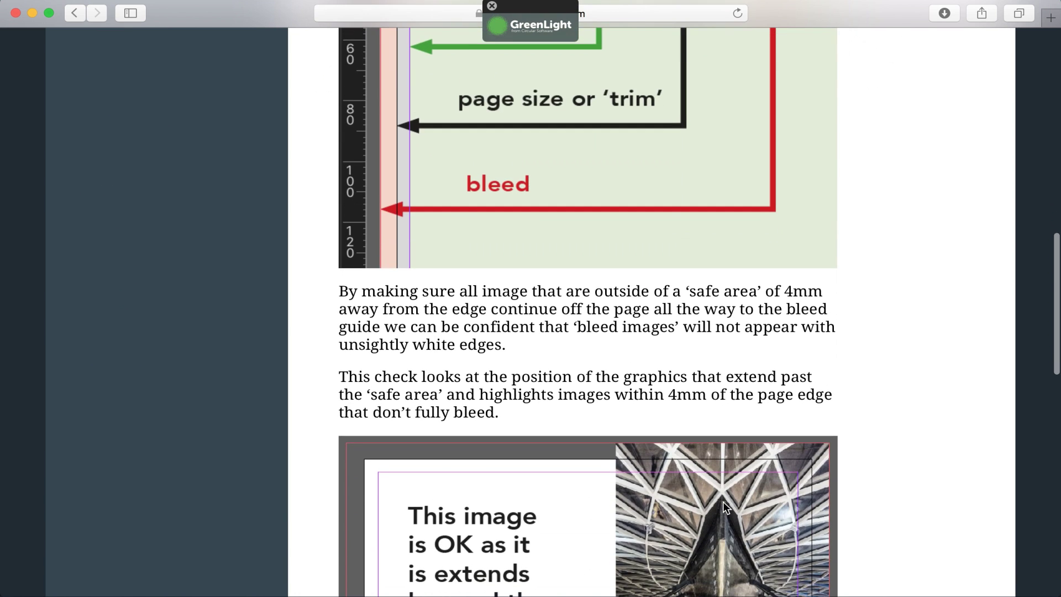
scroll(723, 502, "down", 2)
scroll(724, 502, "down", 1)
scroll(723, 502, "down", 4)
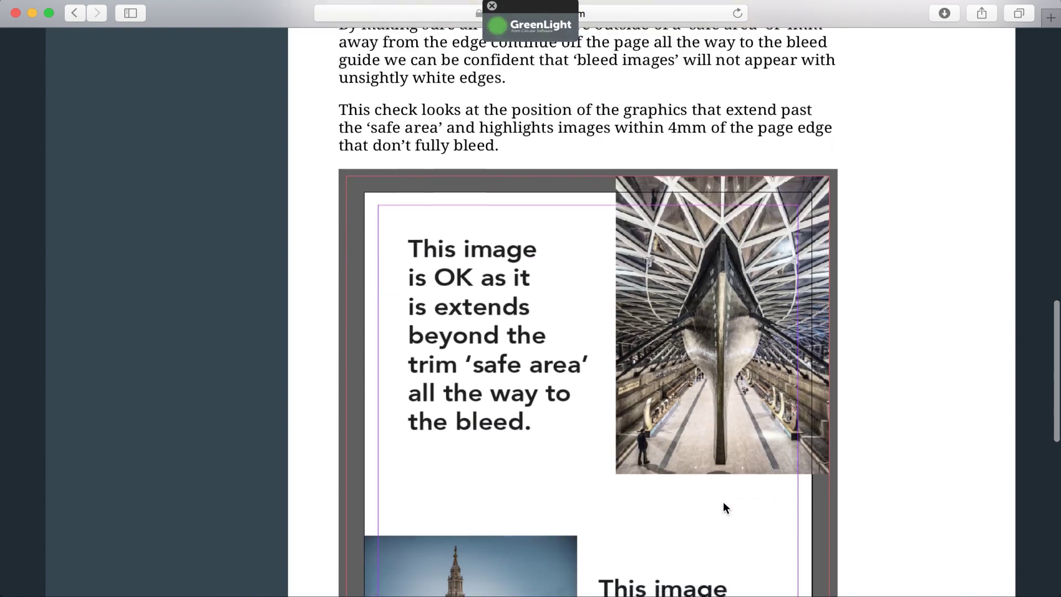
scroll(723, 501, "down", 9)
scroll(723, 503, "down", 2)
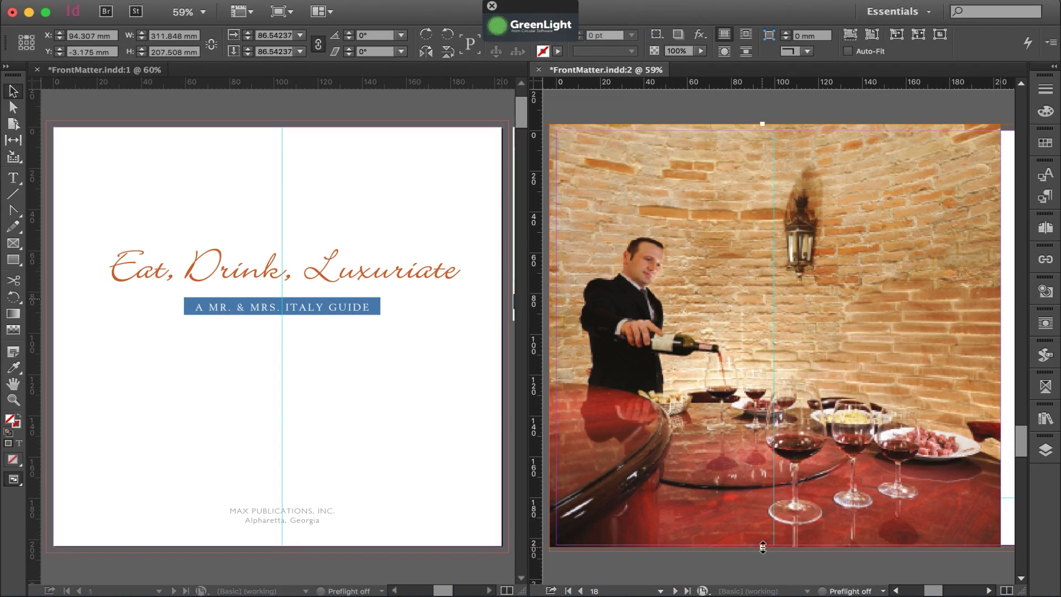
Extend the page 18 wine photo to the bleed guide, deselect it, and rerun GreenLight.
left_click_drag(763, 547, 763, 551)
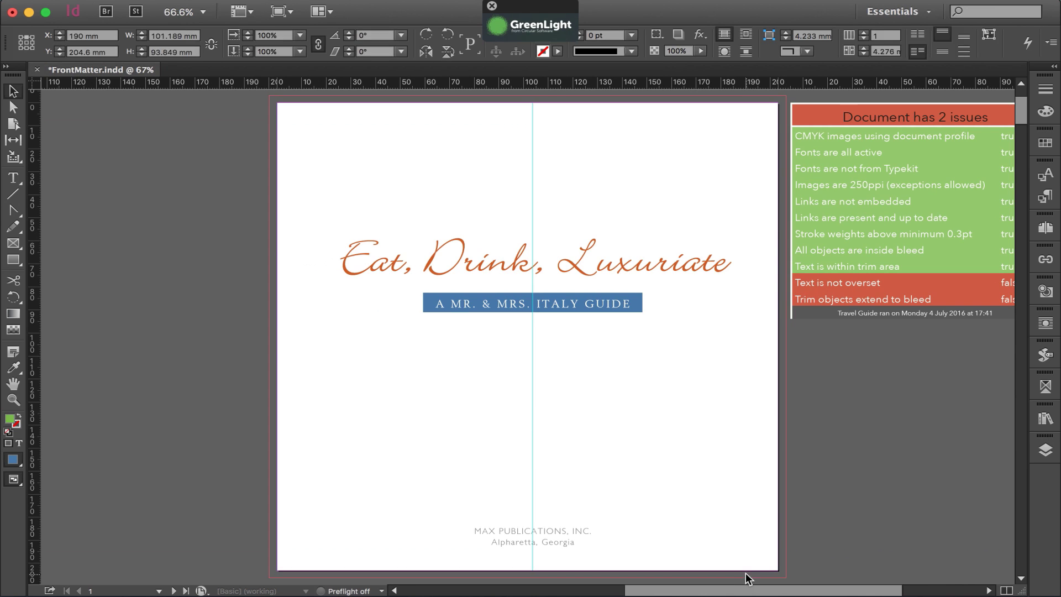
left_click(746, 578)
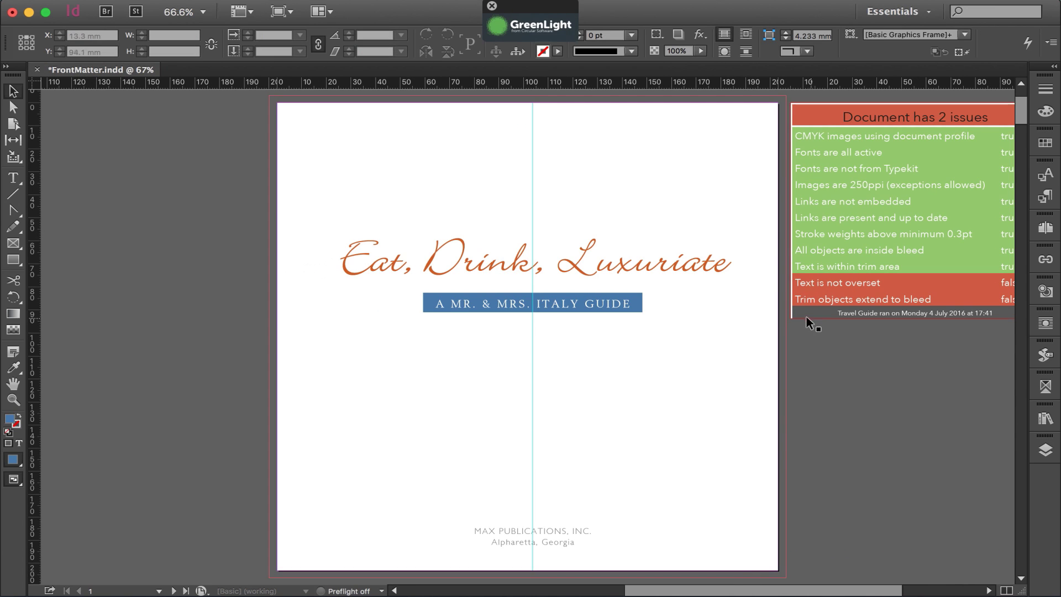
left_click(509, 25)
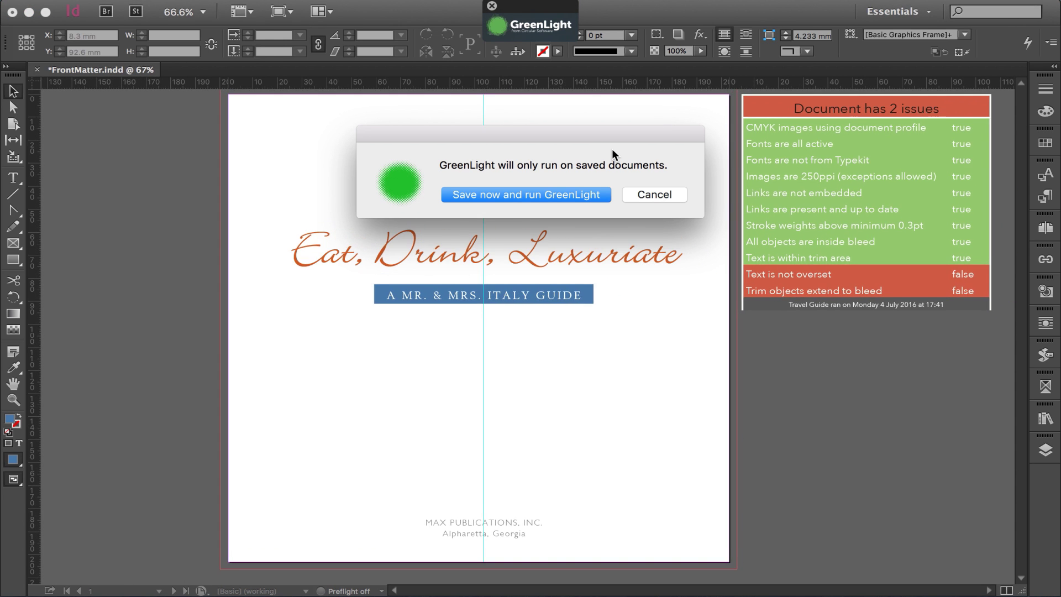
Save the front matter and re-check it, with every GreenLight test now passing.
left_click(574, 195)
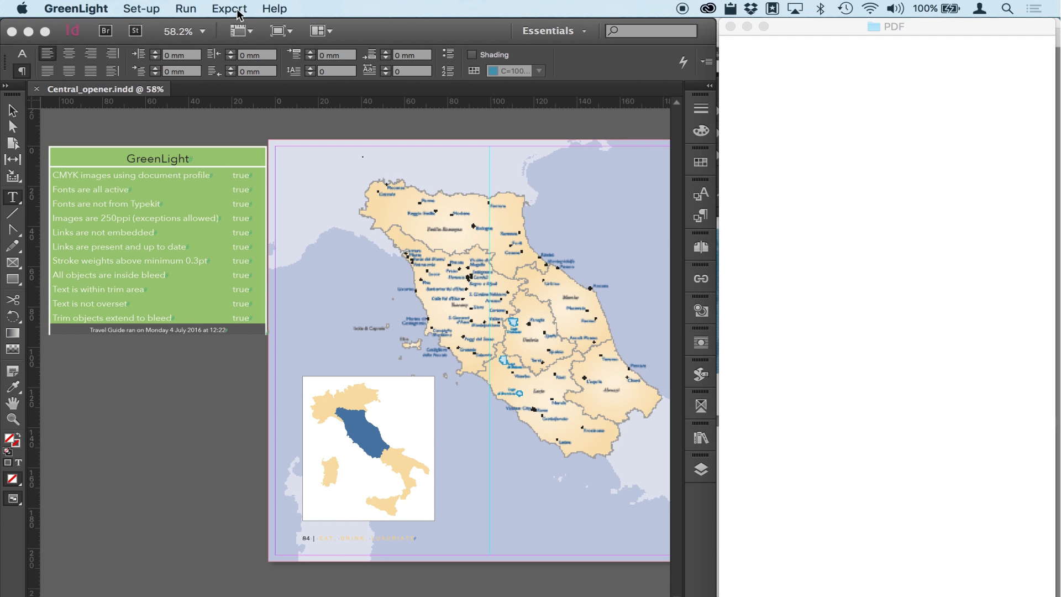
Export print-ready PDFs stamped 'GreenLight status awarded' from the checked guide files.
left_click(237, 14)
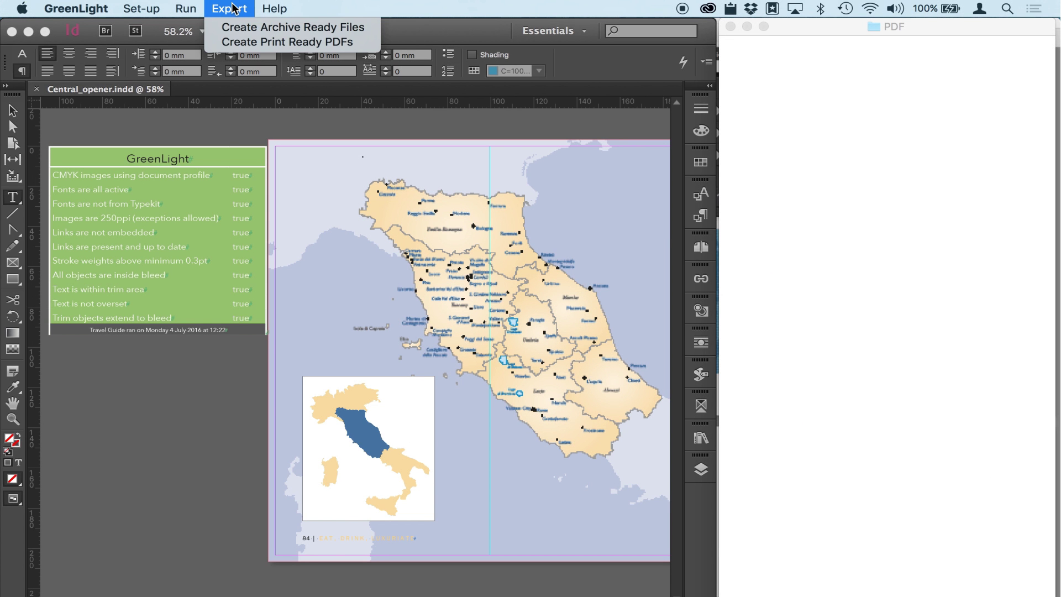
left_click(241, 39)
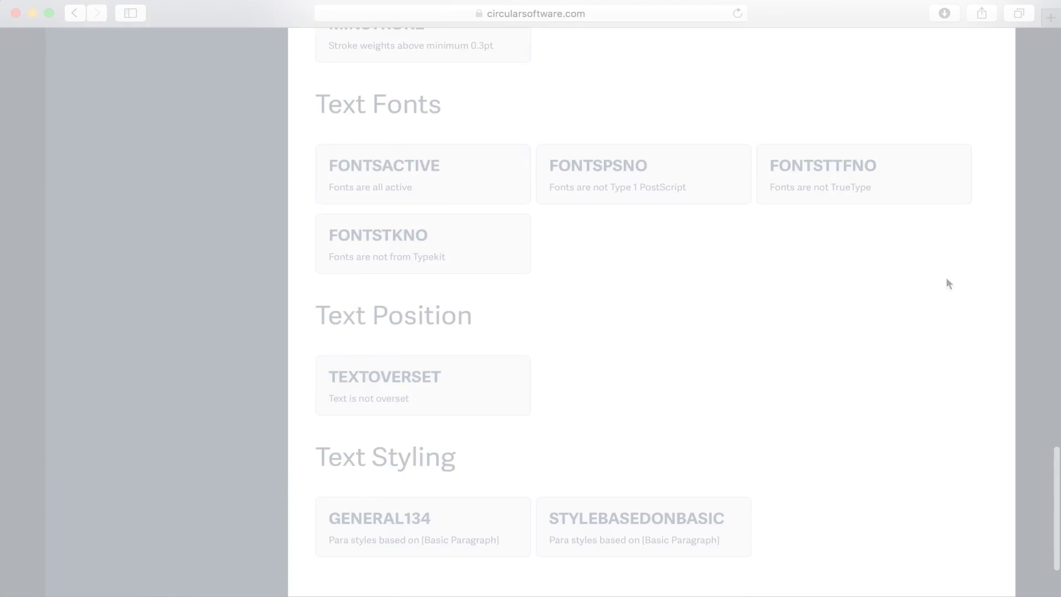
scroll(947, 283, "up", 10)
scroll(947, 278, "up", 10)
scroll(947, 278, "up", 3)
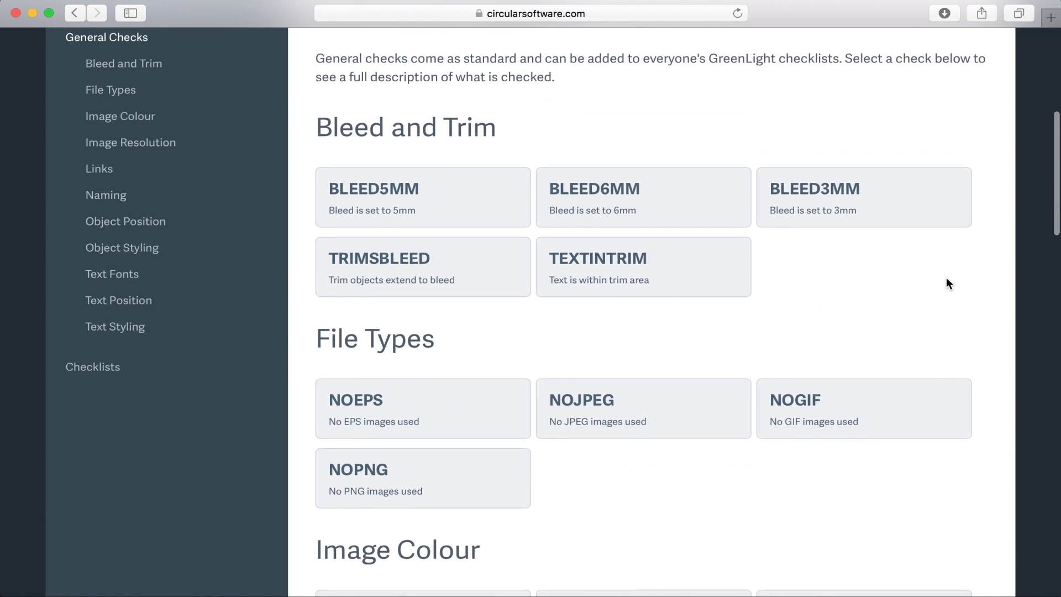
Browse to the Translation Pages checklist and open its BLACKTRANSTEXT process-black check.
left_click(103, 396)
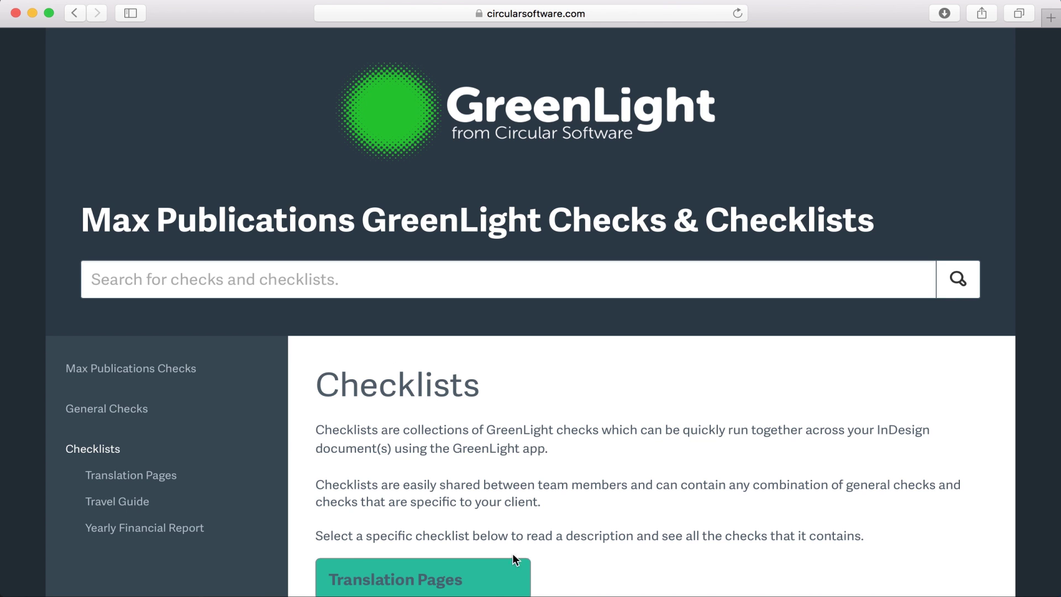
left_click(487, 570)
scroll(767, 524, "down", 2)
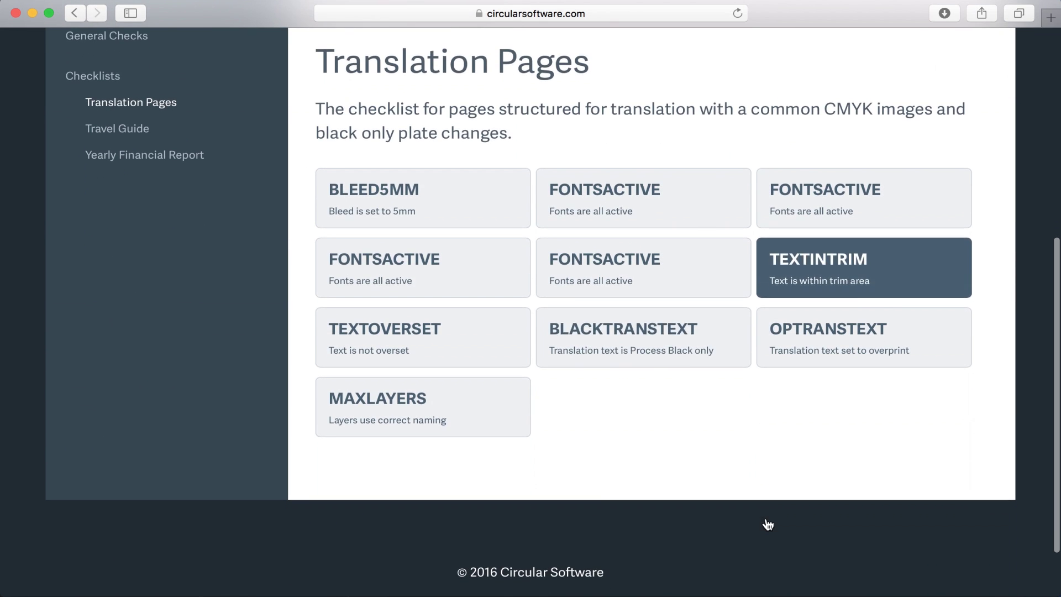
left_click(673, 339)
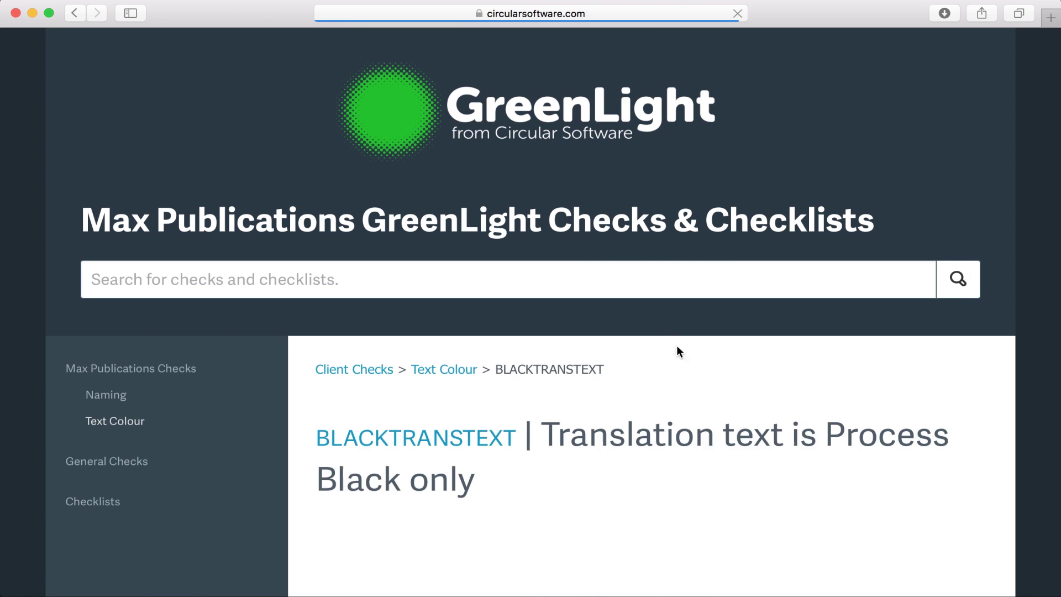
scroll(771, 563, "down", 5)
scroll(770, 563, "down", 5)
scroll(771, 563, "down", 2)
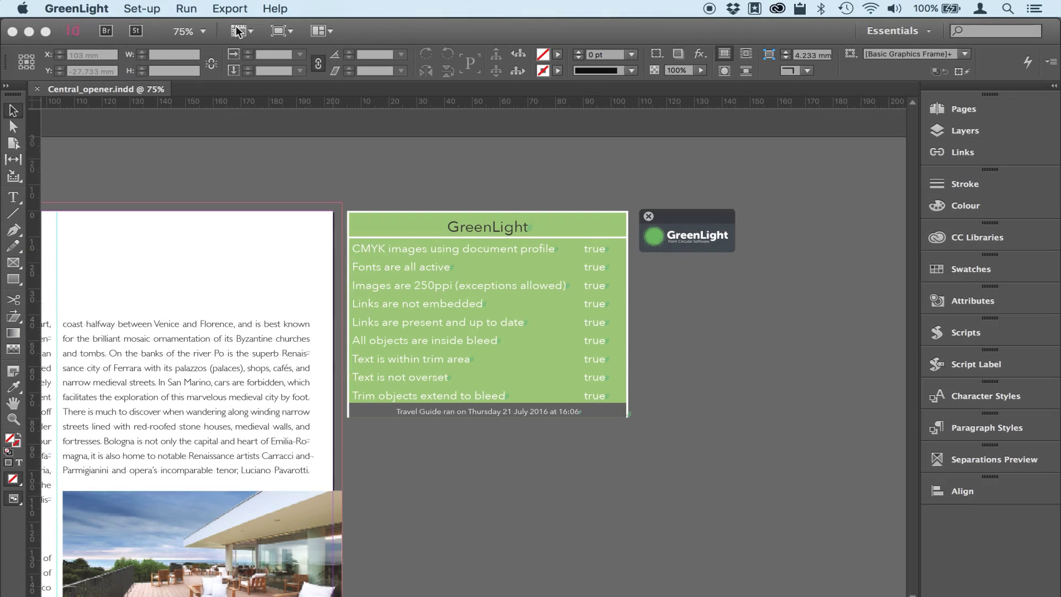
Amend the Travel Guide checklist to include the 'Bleed is set to 5mm' check.
left_click(154, 8)
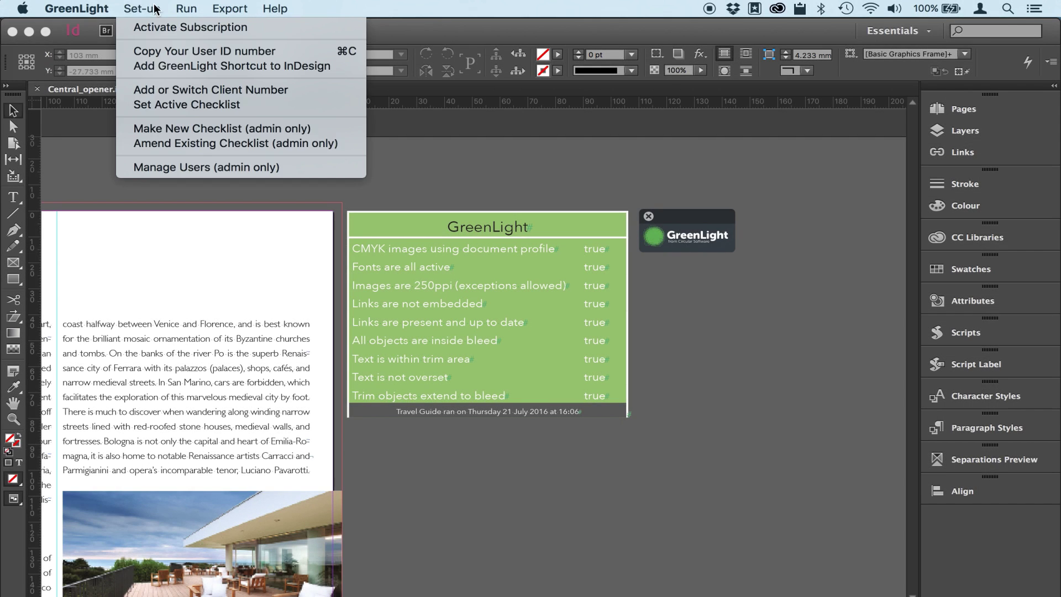
left_click(268, 147)
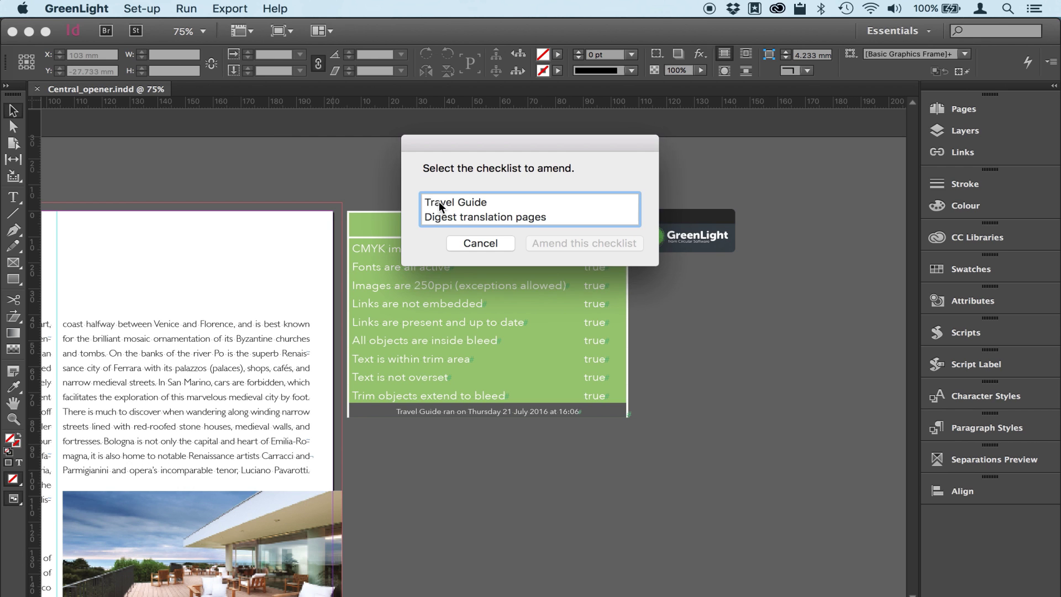
left_click(508, 203)
left_click(550, 240)
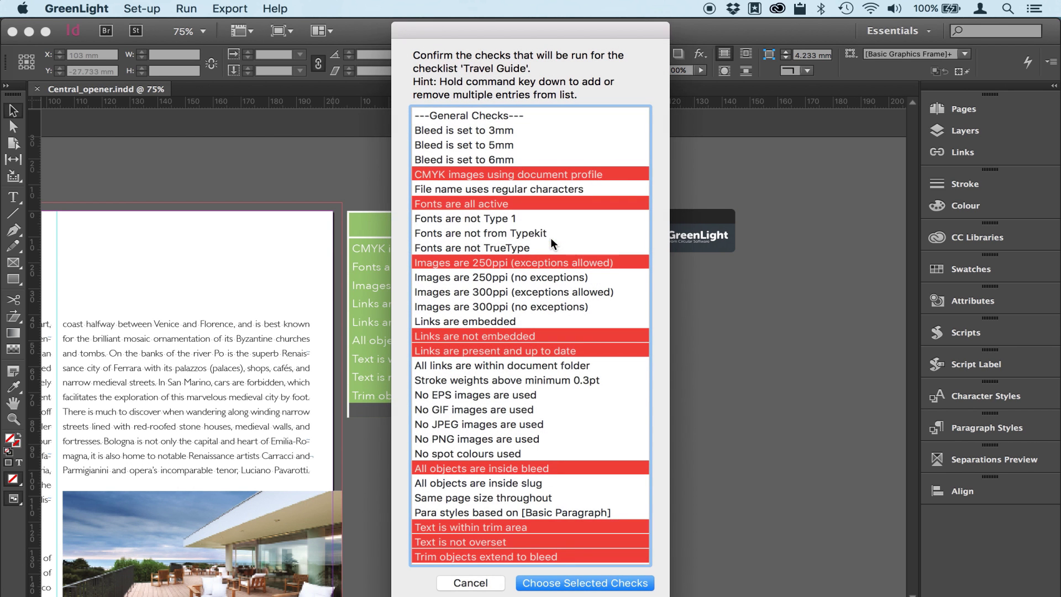
left_click(486, 145, "super")
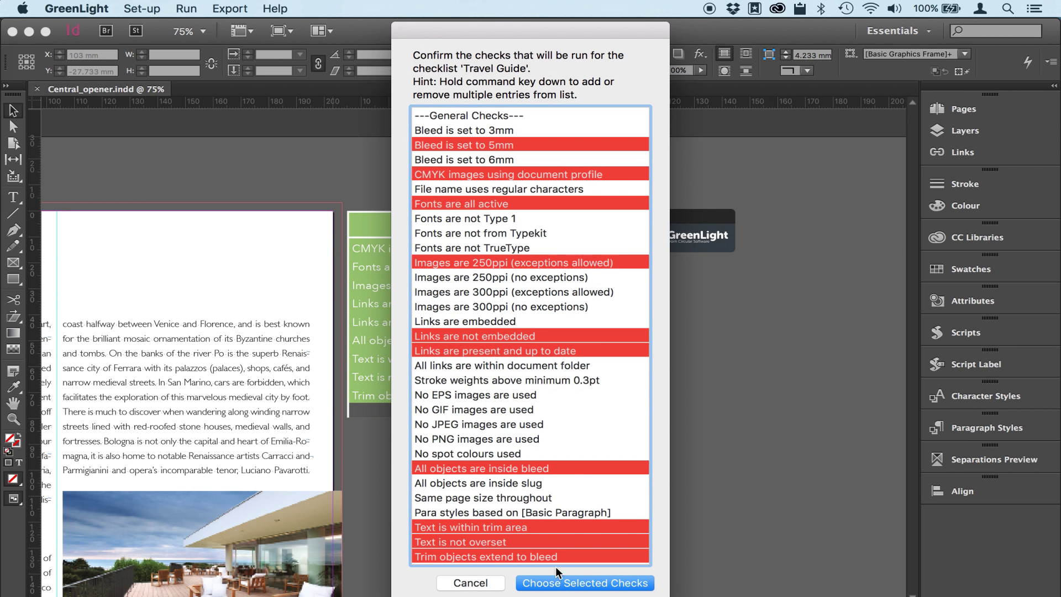
left_click(561, 585)
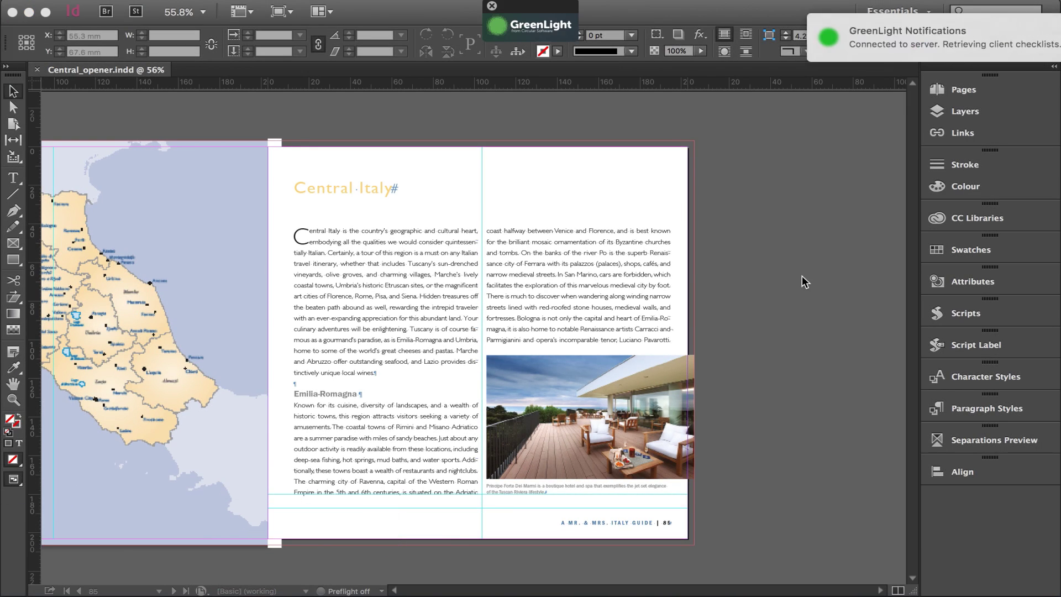
Run the amended Travel Guide checklist on the Central opener, which flags 'Bleed is set to 5mm' as false.
left_click(537, 30)
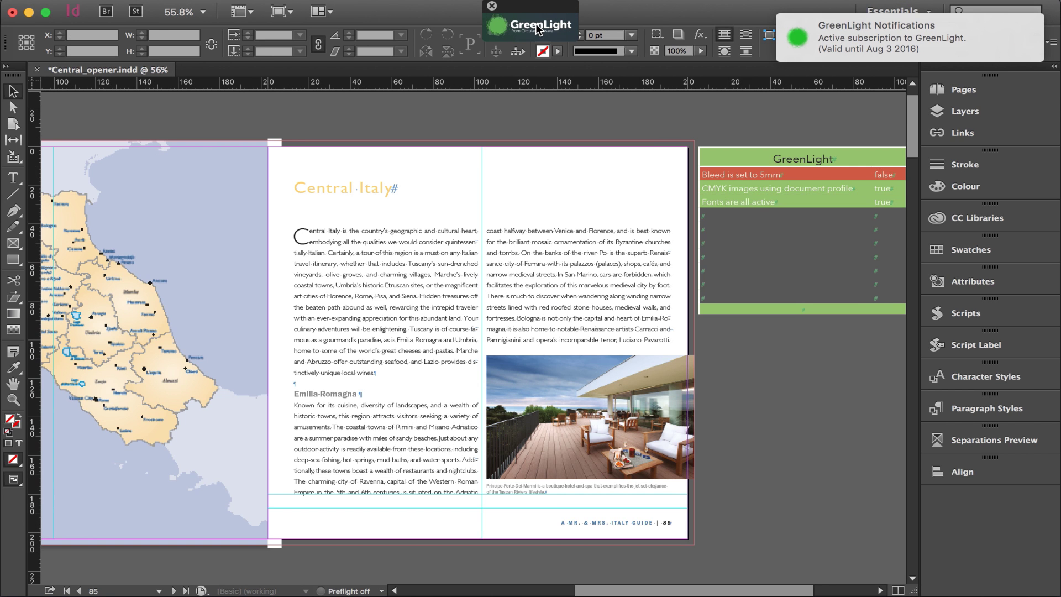